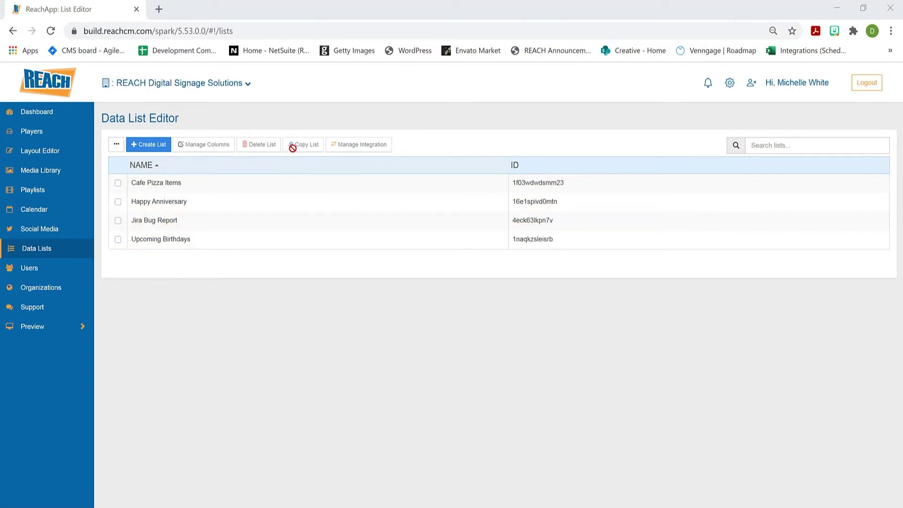
- Create a new data list named 'Birthday'
left_click(118, 183)
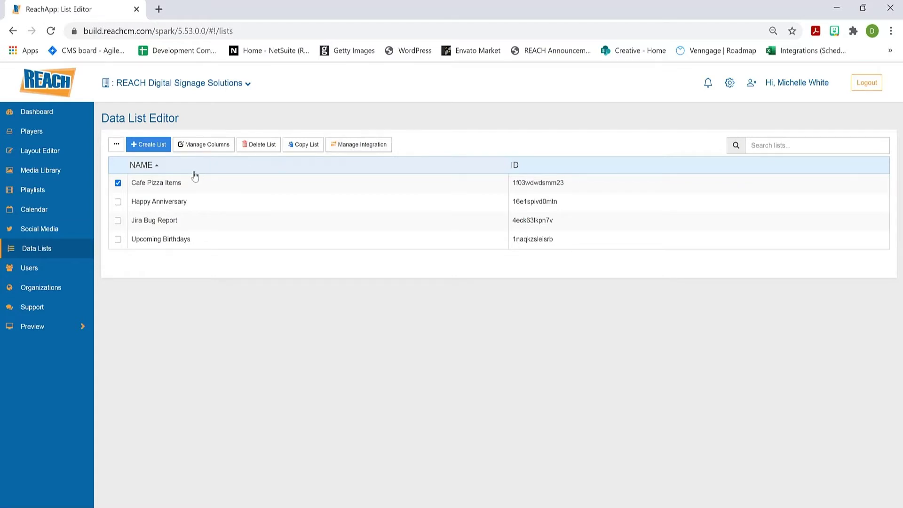
left_click(118, 185)
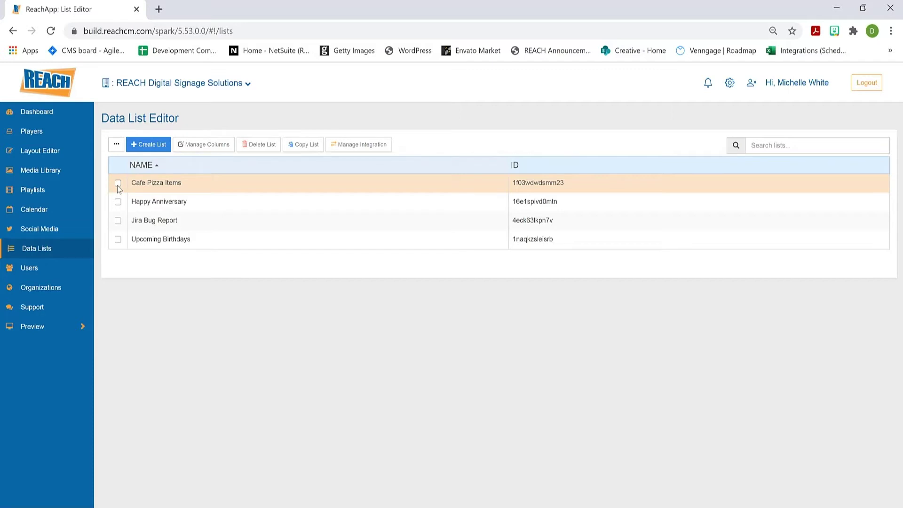
left_click(159, 146)
left_click(294, 131)
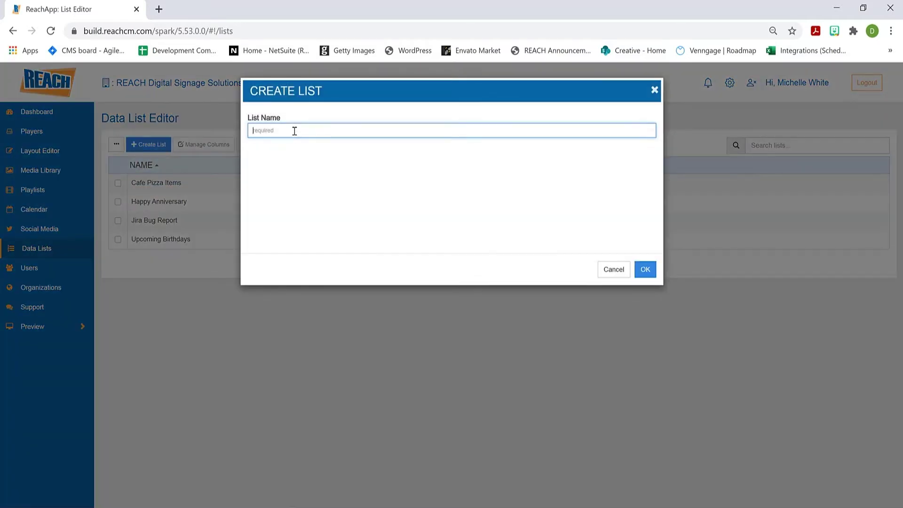
type("Birthday")
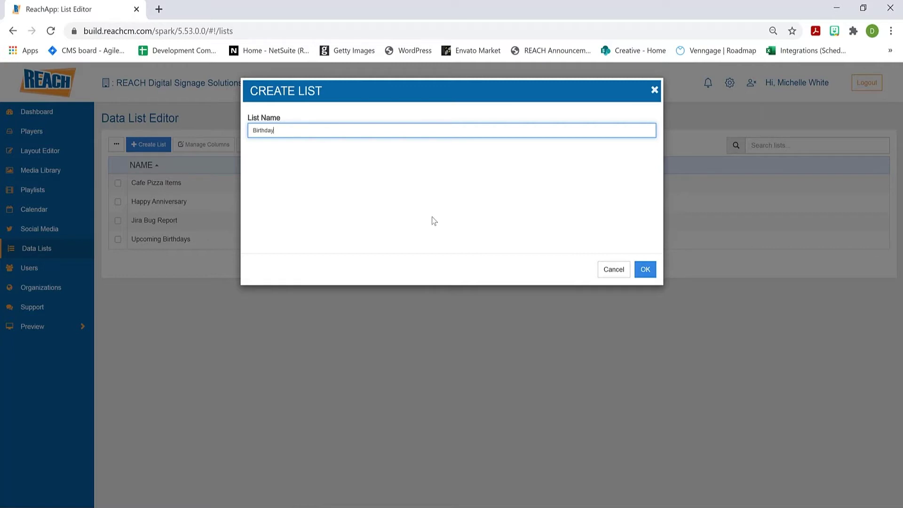
left_click(644, 270)
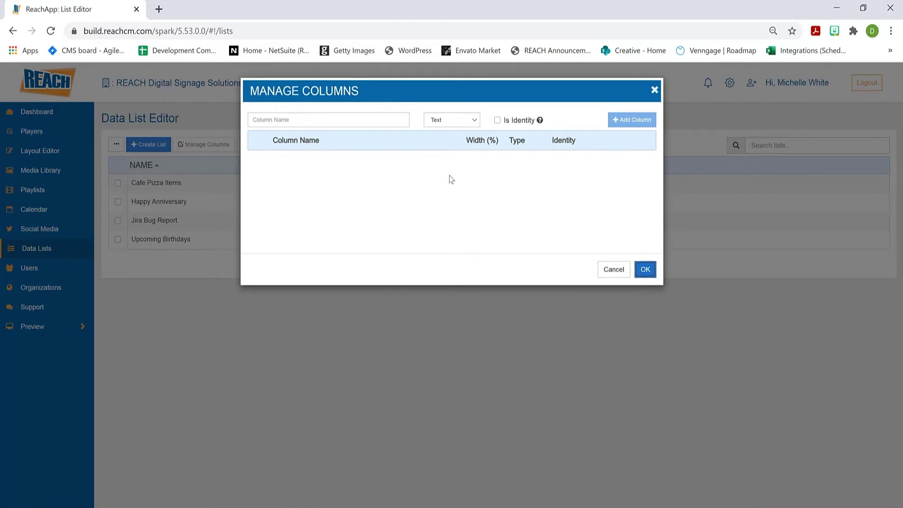
- Add a first column 'Name' of type Text to the Birthday list
left_click(314, 119)
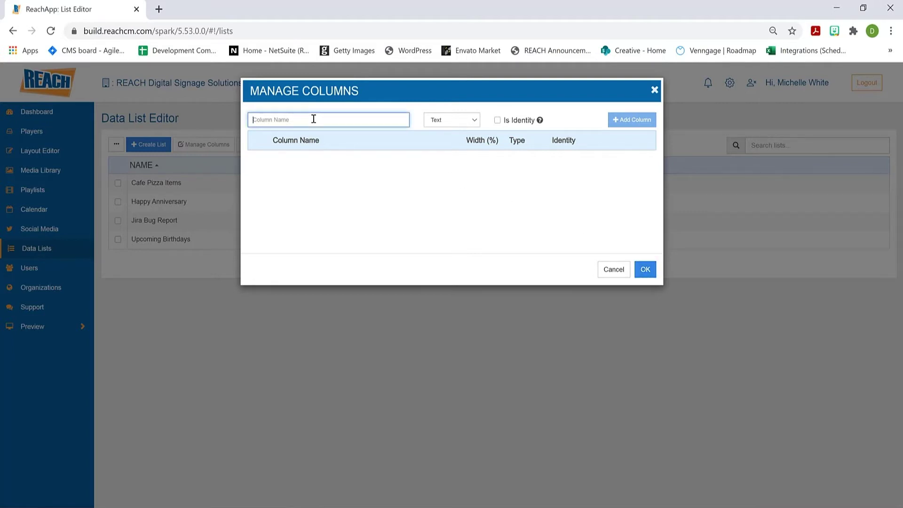
type("Name")
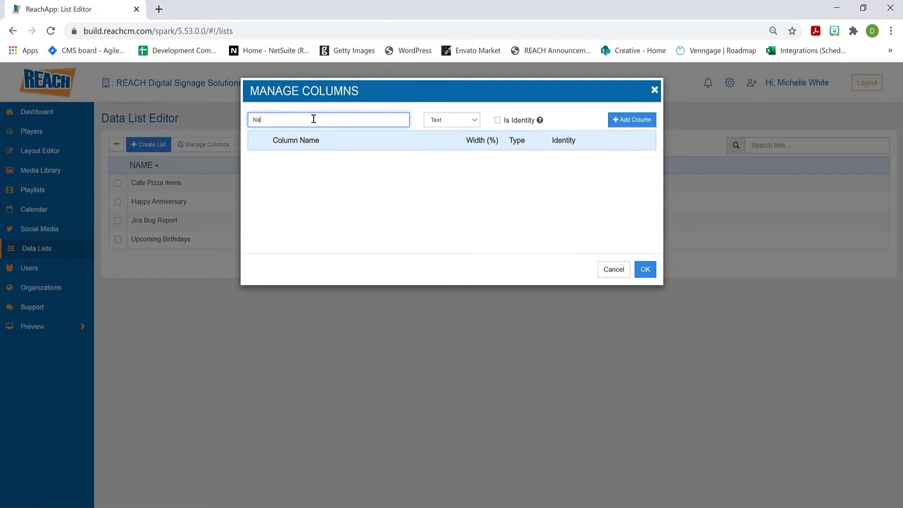
left_click(449, 120)
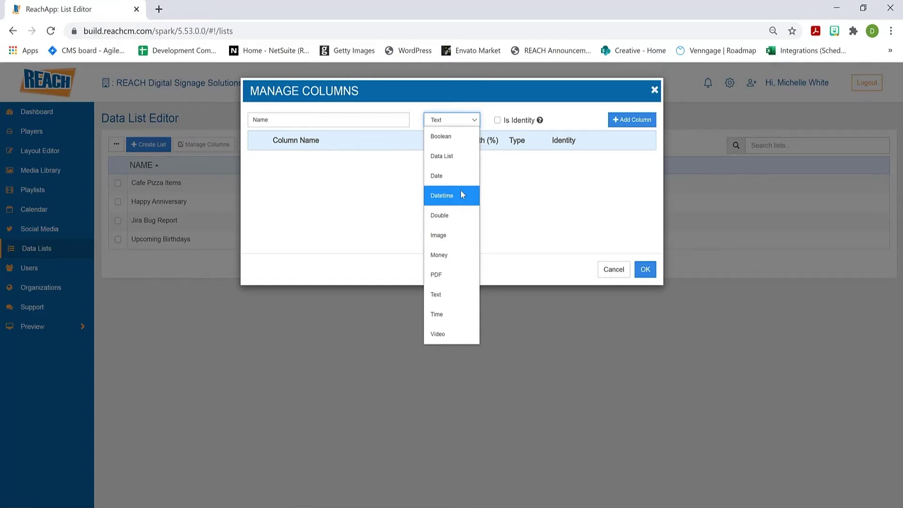
left_click(447, 292)
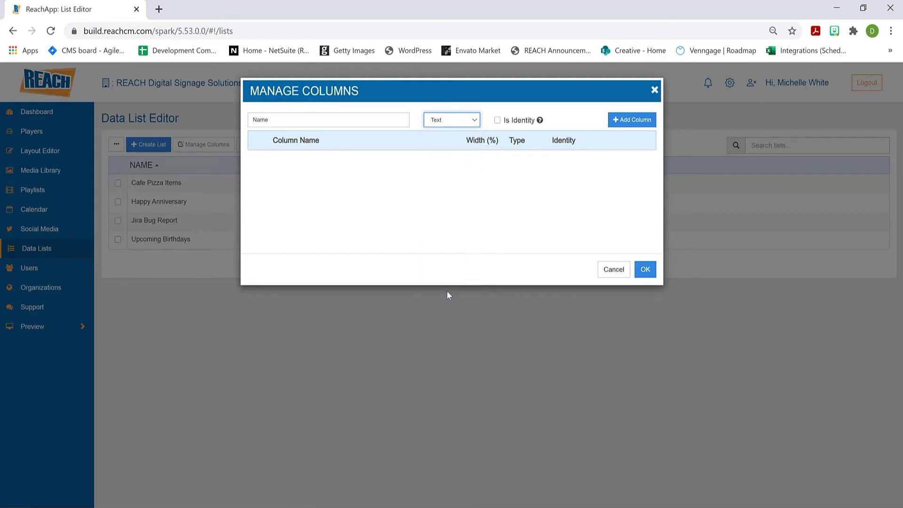
left_click(634, 118)
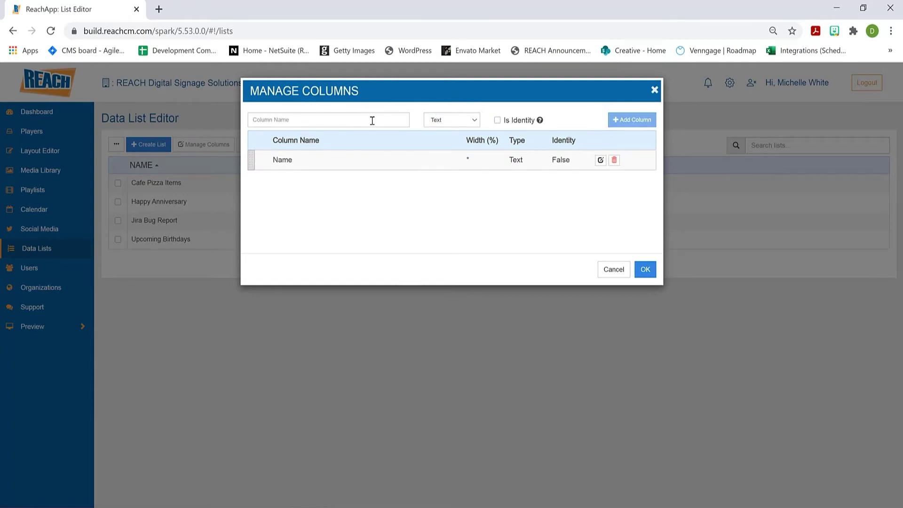
- Add a Text column 'Date', then enter 'Location' as the next column name
left_click(325, 122)
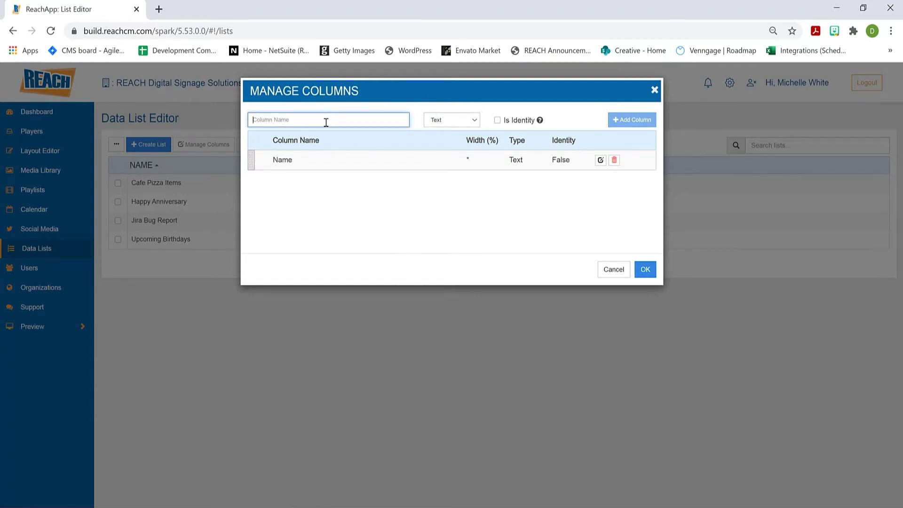
type("Date")
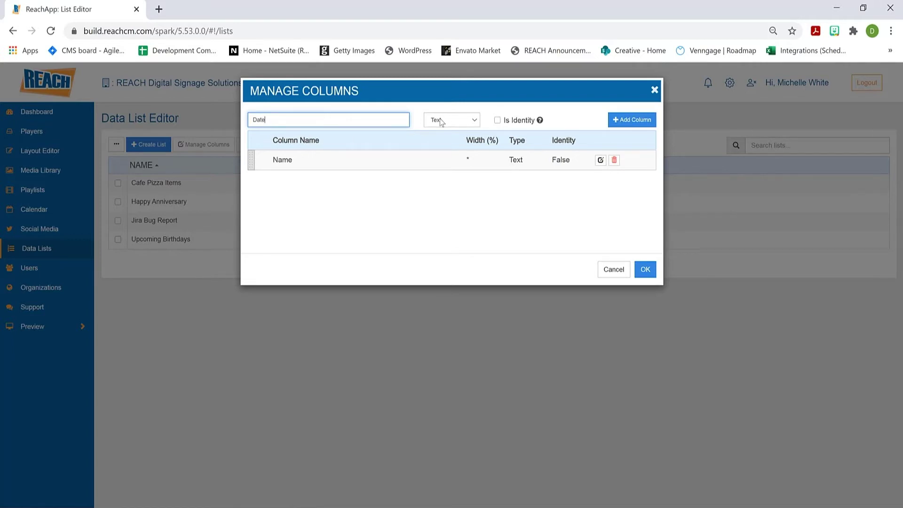
left_click(630, 120)
left_click(630, 121)
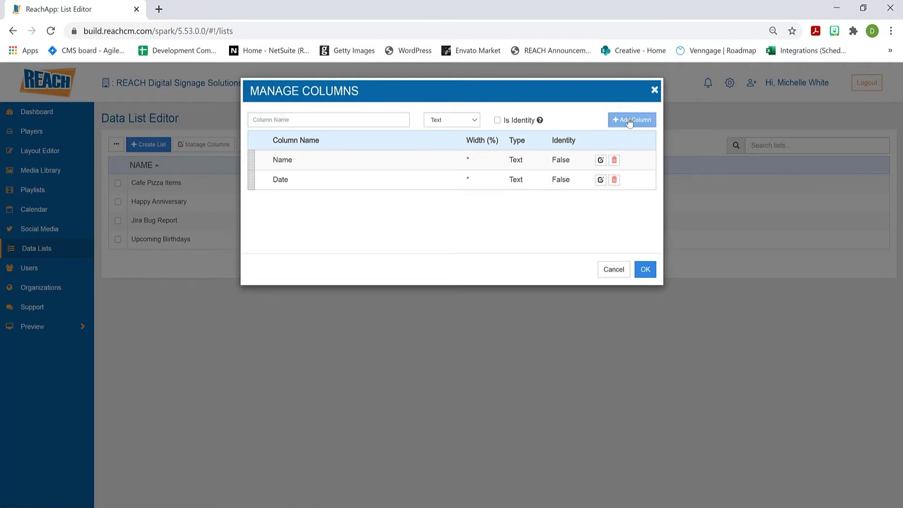
left_click(308, 116)
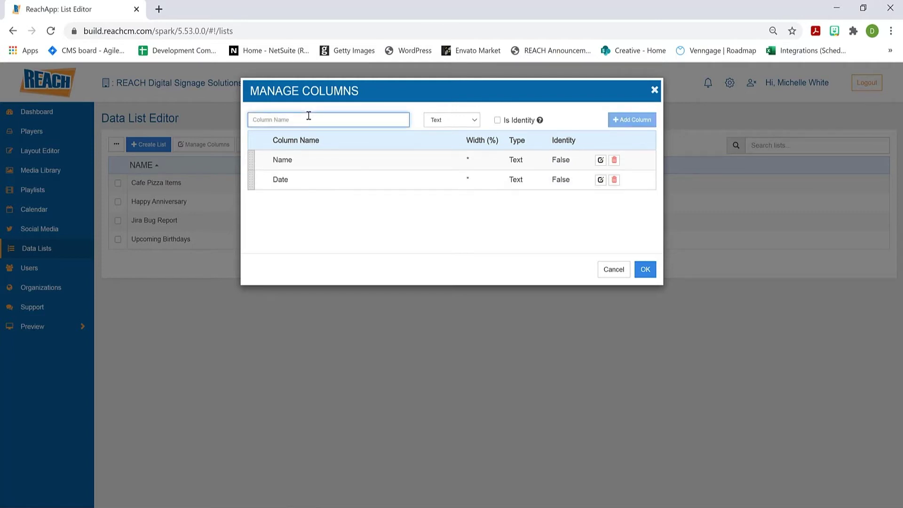
type("Location")
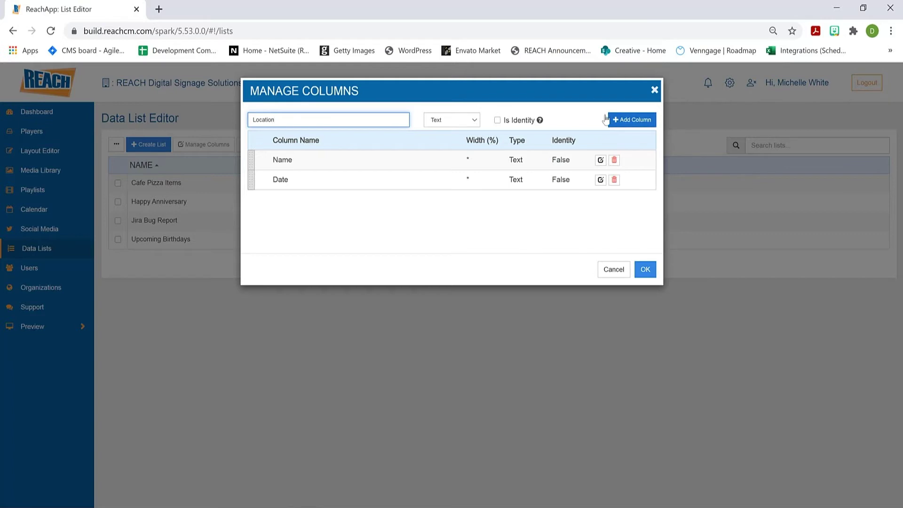
- Add the Location Text column and save the Birthday list's columns
left_click(635, 121)
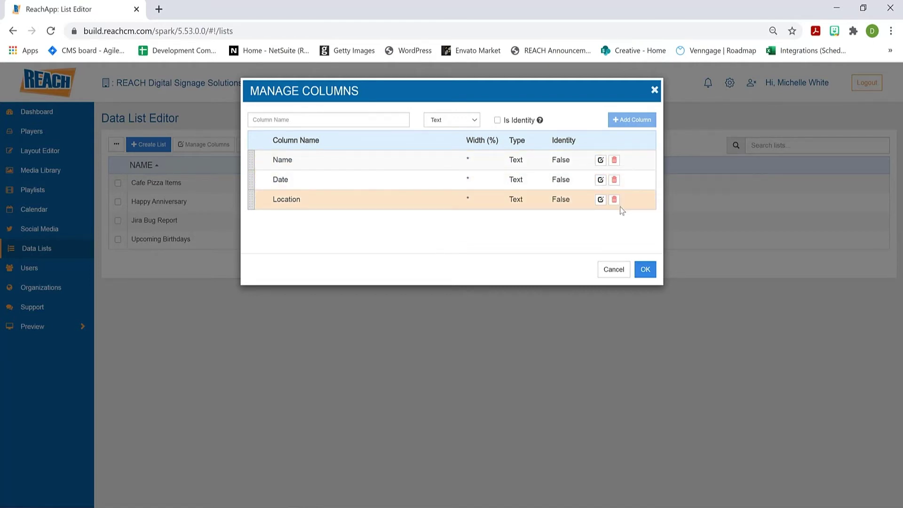
left_click(644, 269)
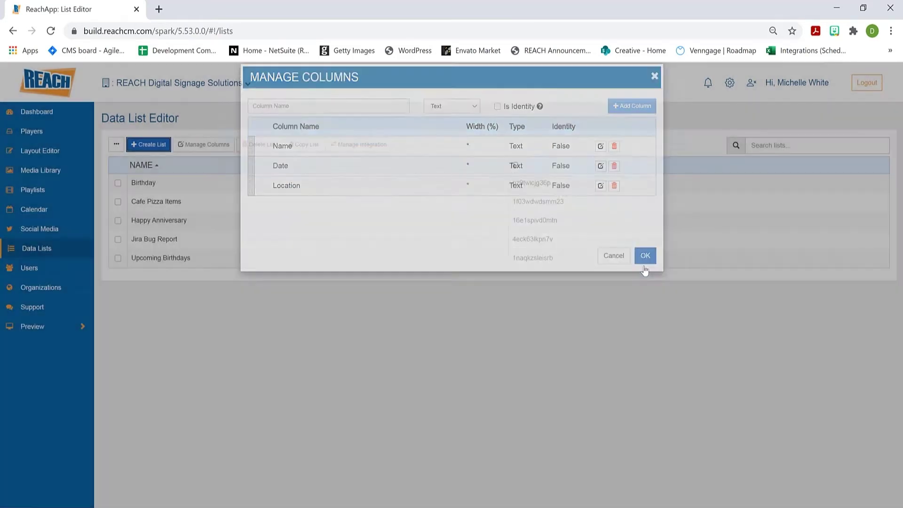
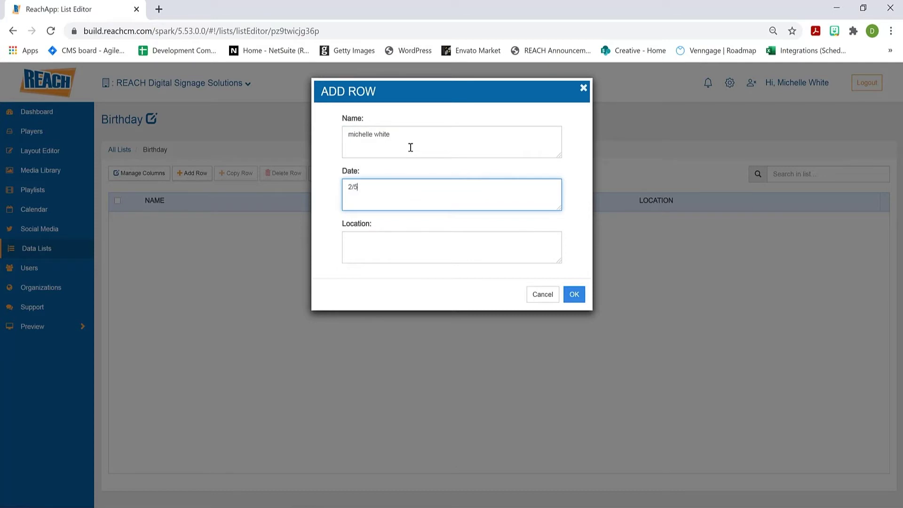
- Enter Minneesota as the first row's location and save the row
left_click(380, 238)
type("Minneesota")
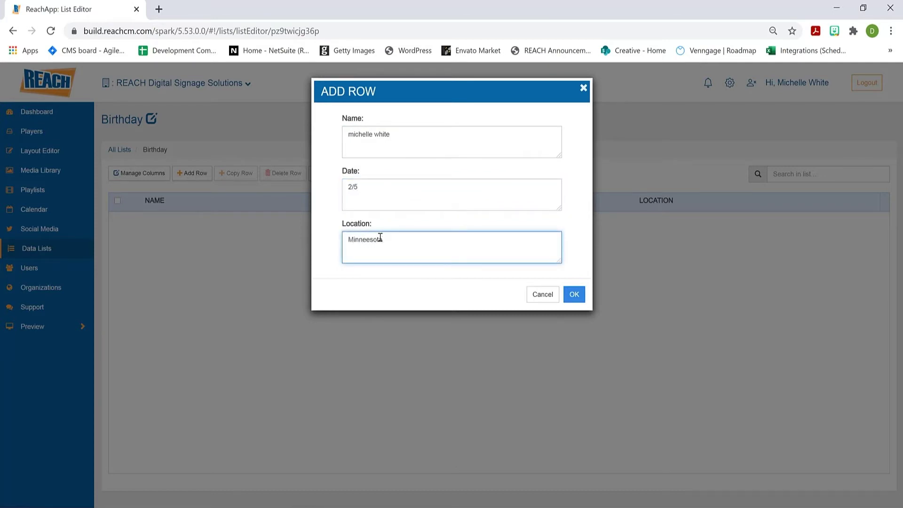
left_click(574, 294)
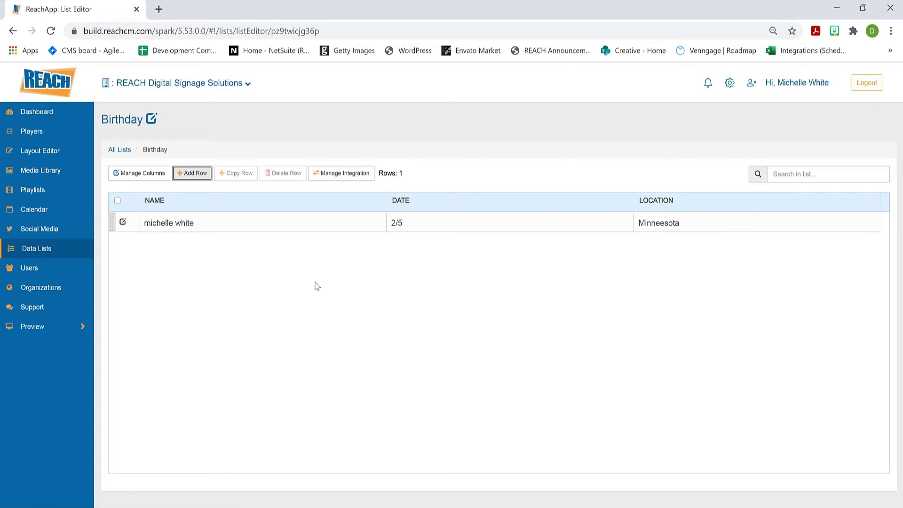
- Add a second row with the person's name, date 3/4 and location Wisconsin
left_click(202, 178)
left_click(385, 142)
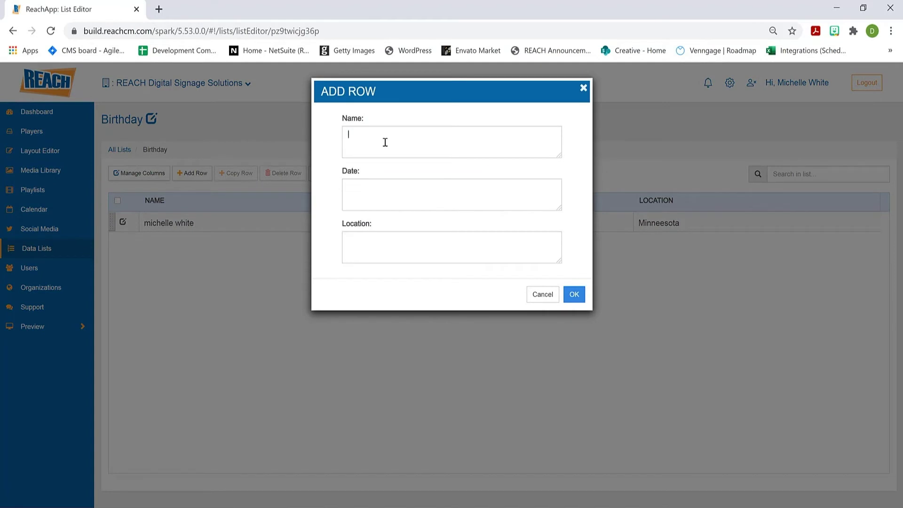
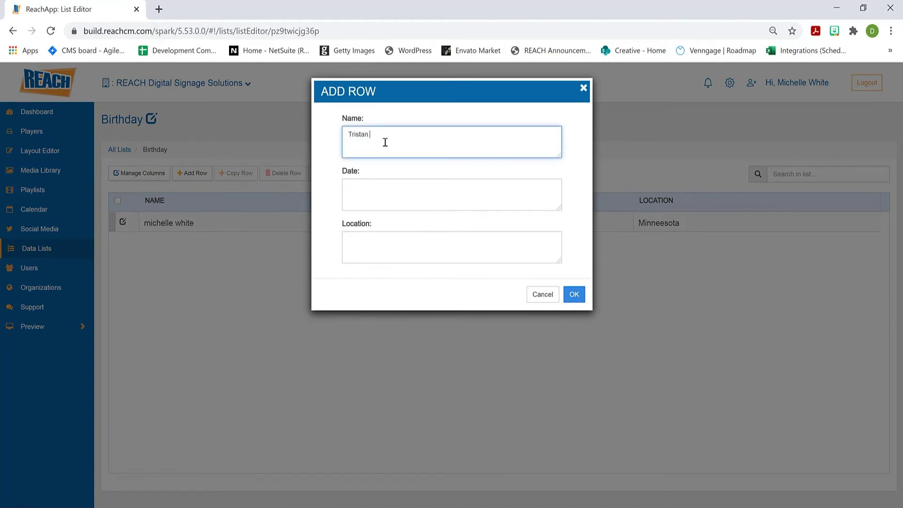
left_click(365, 208)
type("3/4")
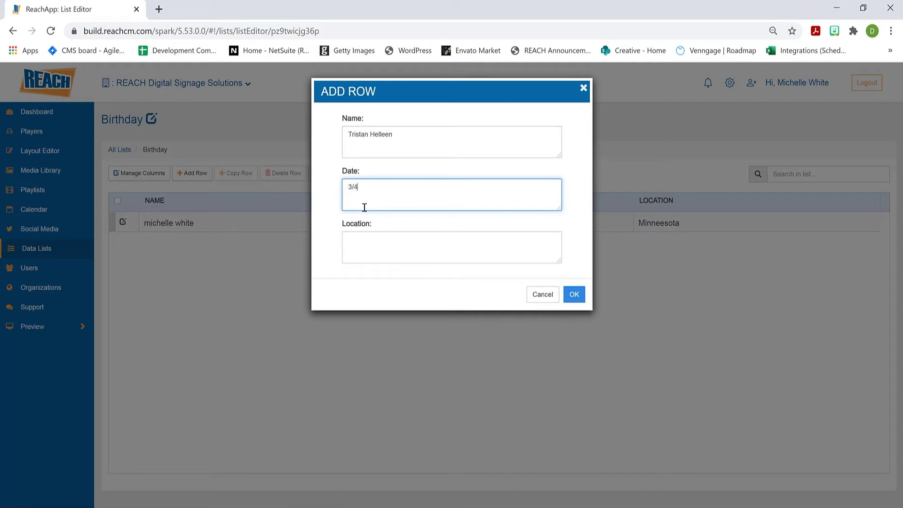
left_click(376, 261)
type("Wisconsin")
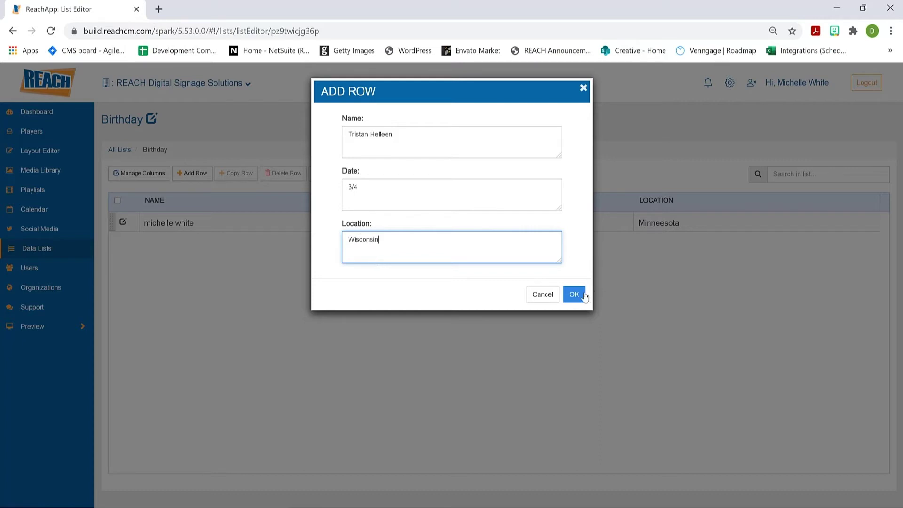
left_click(582, 295)
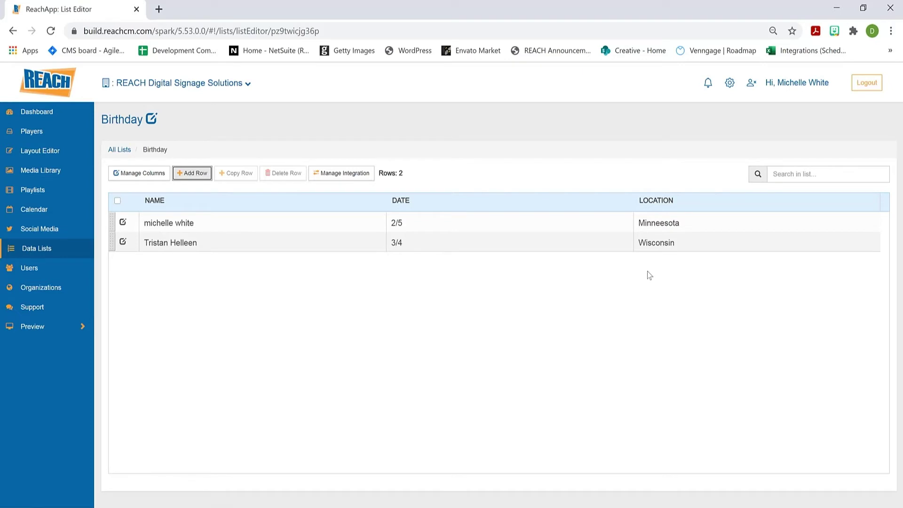
- Edit the first row's Location cell inline from Minneesota to Minnesota
left_click(123, 224)
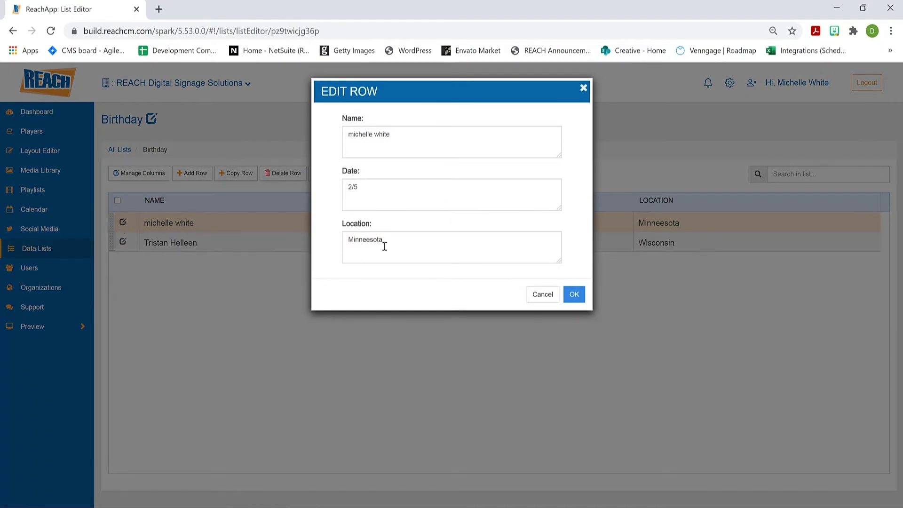
left_click(584, 89)
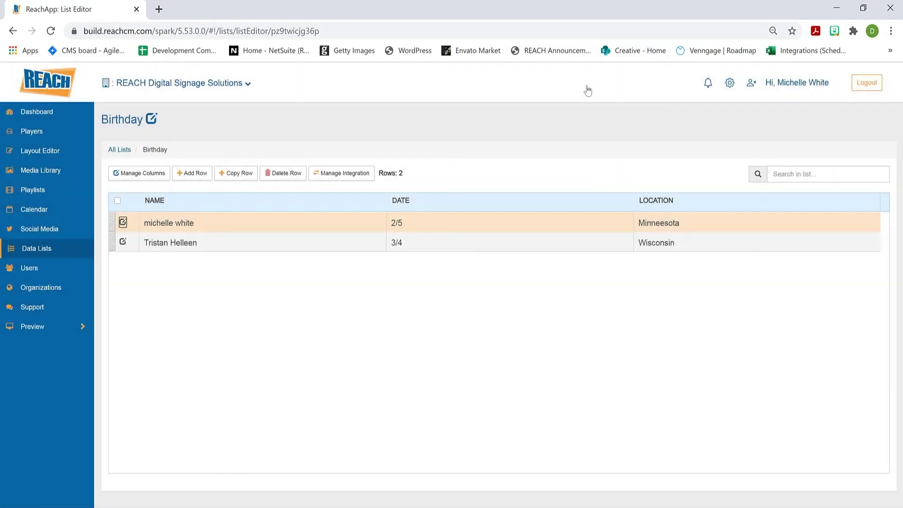
left_click(658, 225)
double_click(658, 225)
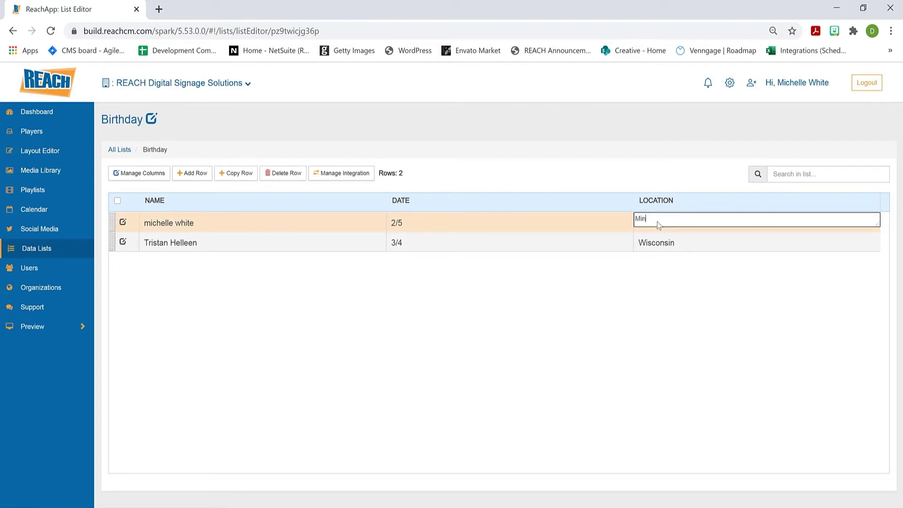
type("Minnesota")
left_click(583, 361)
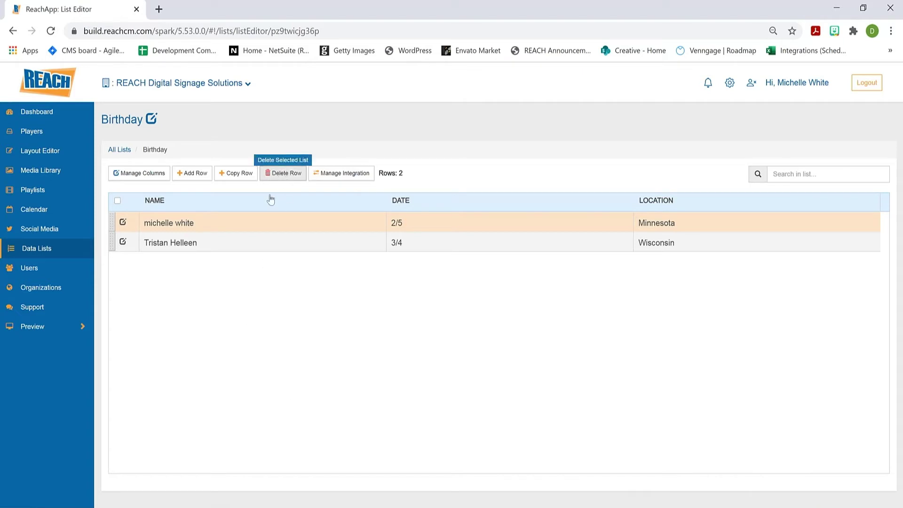
- Select and then deselect the rows in the Birthday list
left_click(257, 250)
left_click(257, 249)
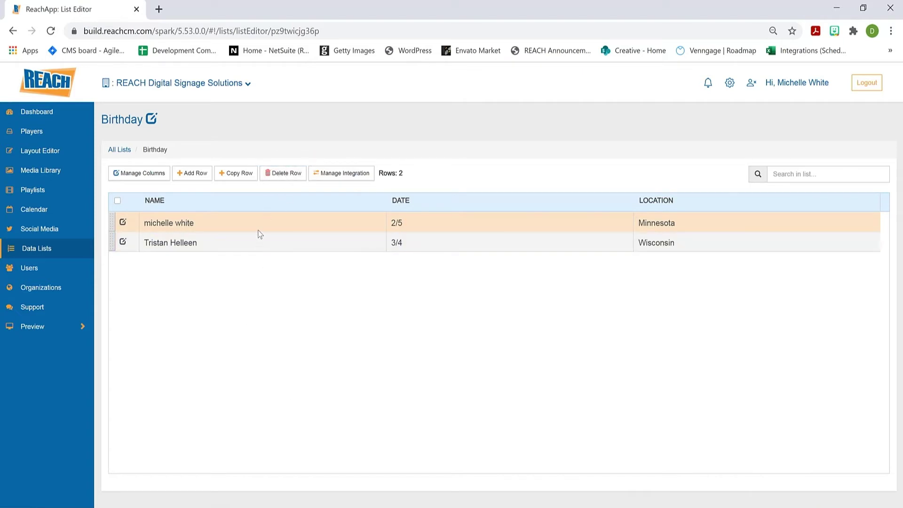
left_click(258, 225)
left_click(256, 241)
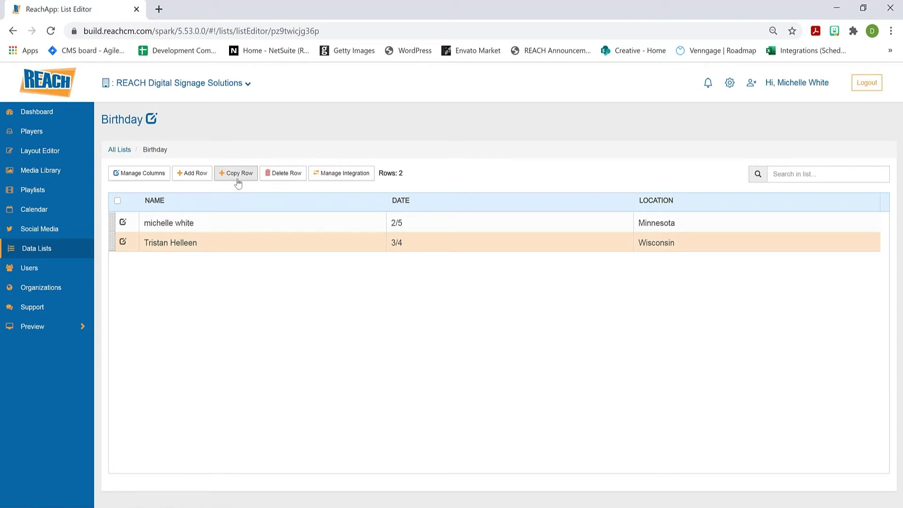
left_click(219, 243)
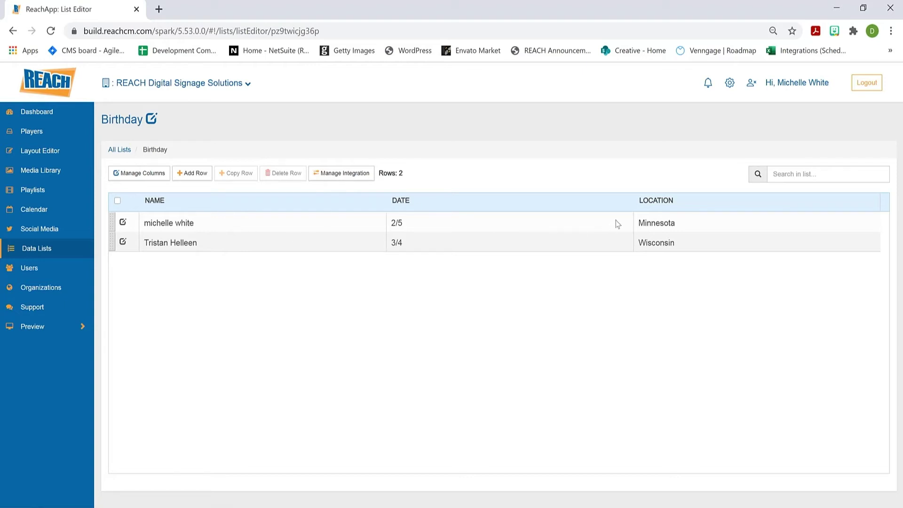
- Move Location above Date in Manage Columns, then resize the Date and Name columns
left_click(148, 177)
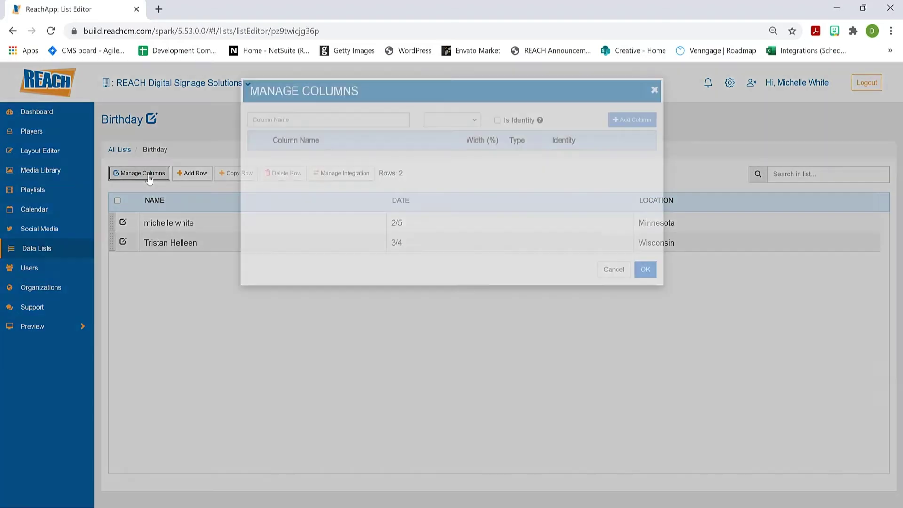
left_click_drag(252, 202, 253, 177)
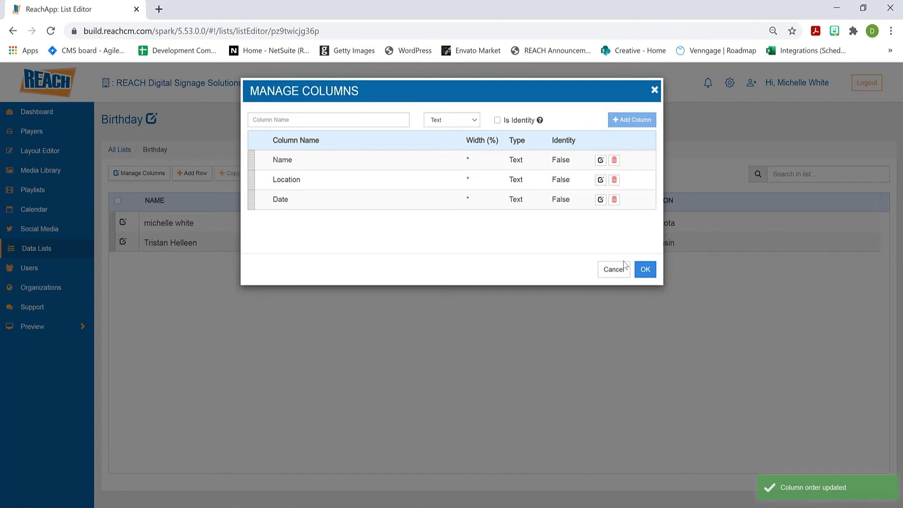
left_click(643, 271)
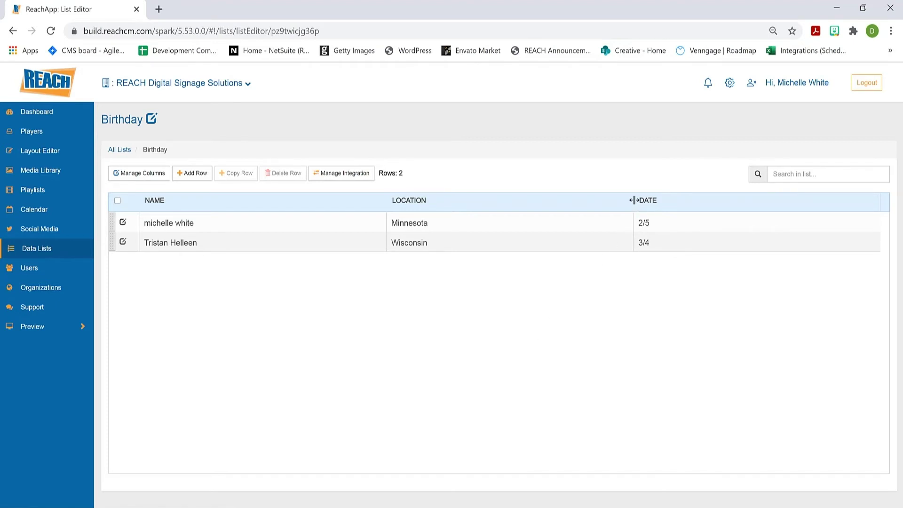
left_click_drag(633, 201, 389, 219)
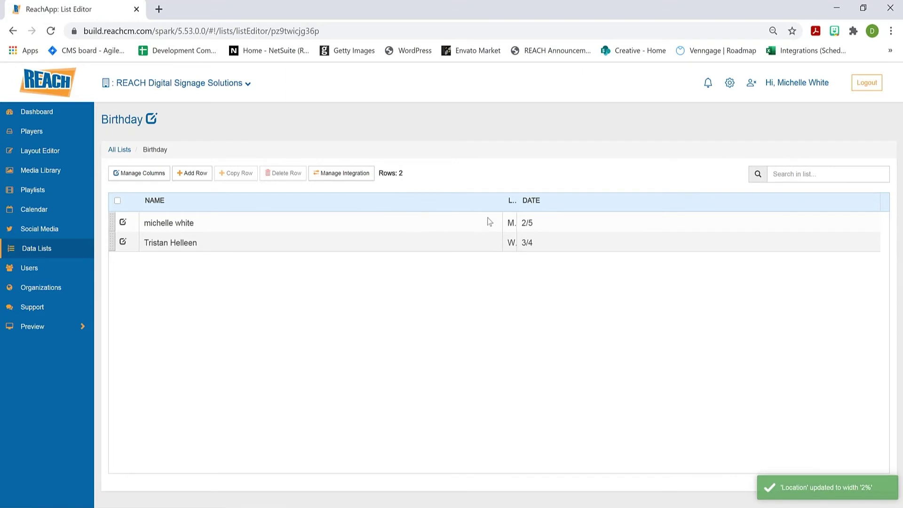
mouse_move(502, 204)
left_mouse_down()
mouse_move(376, 204)
mouse_move(498, 203)
left_mouse_up()
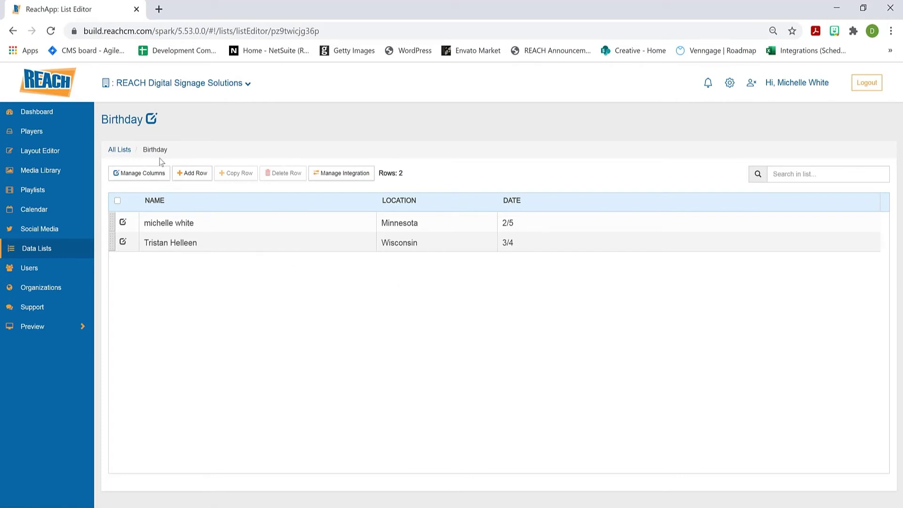
- Return to All Lists, select Jira Bug Report and open Manage Integration
left_click(116, 153)
left_click(197, 349)
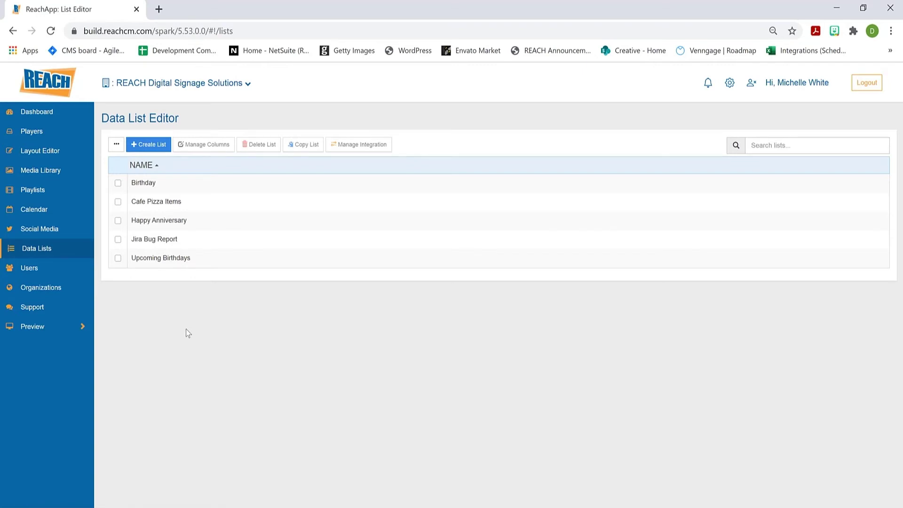
left_click(210, 243)
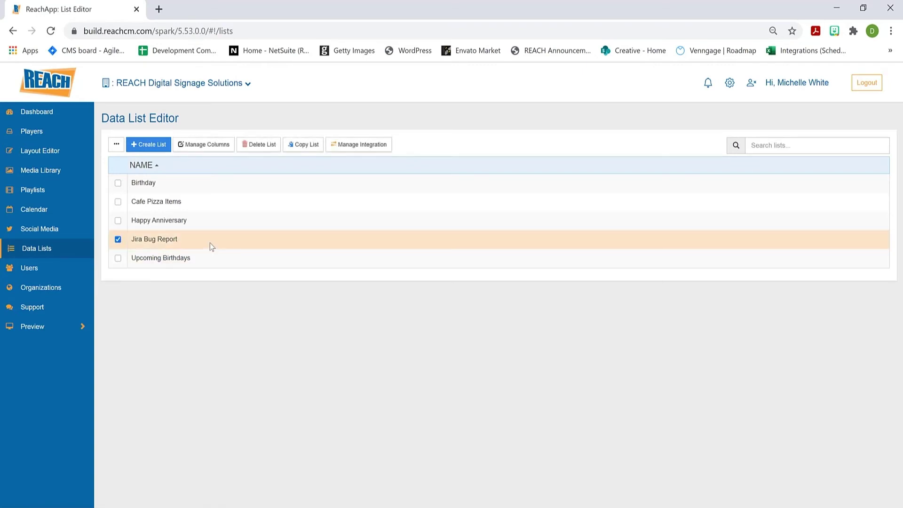
left_click(353, 144)
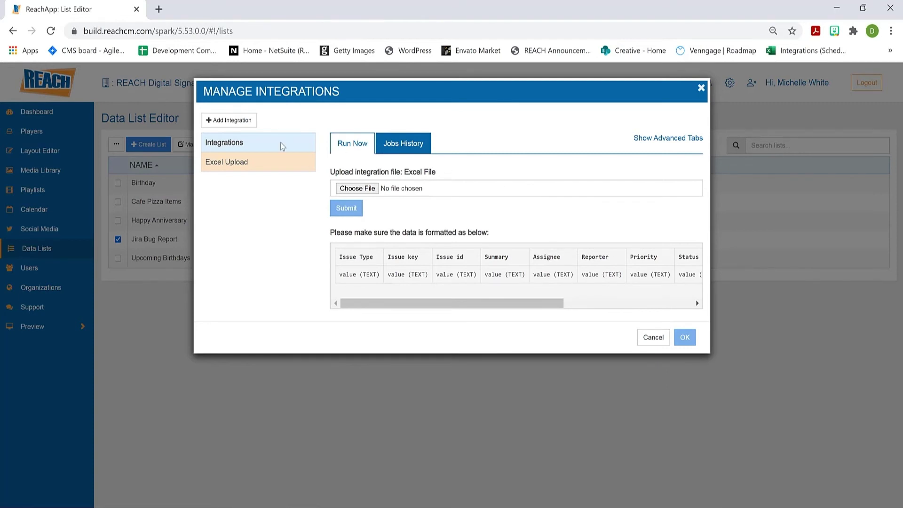
- Add a new integration named 'tutorial' with data type Excel File
left_click(233, 124)
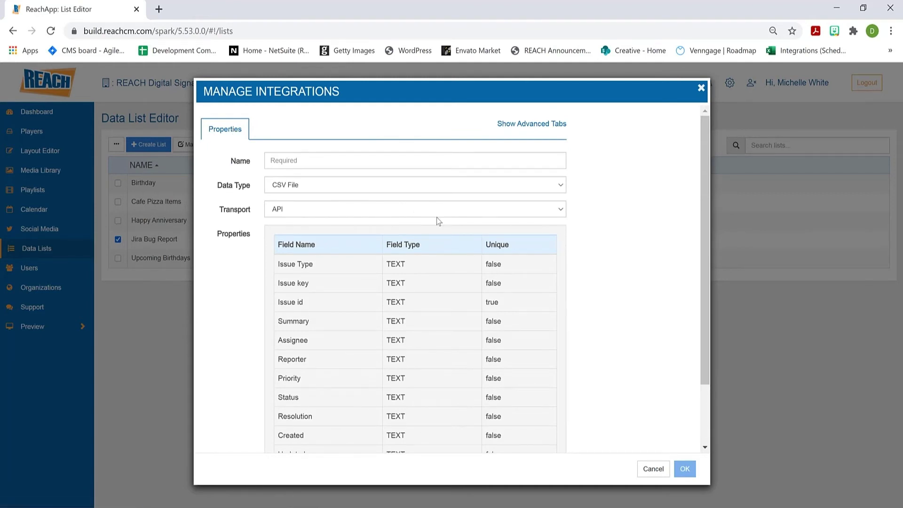
left_click(332, 160)
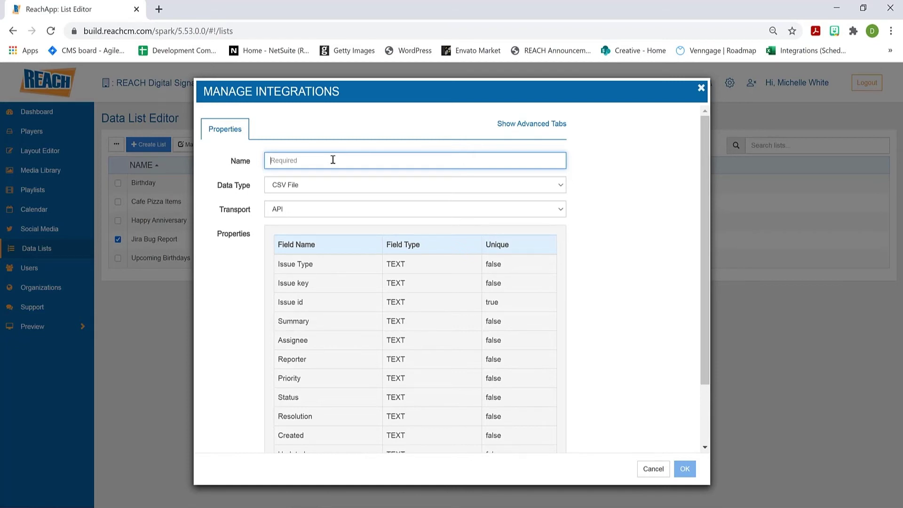
type("tutorial")
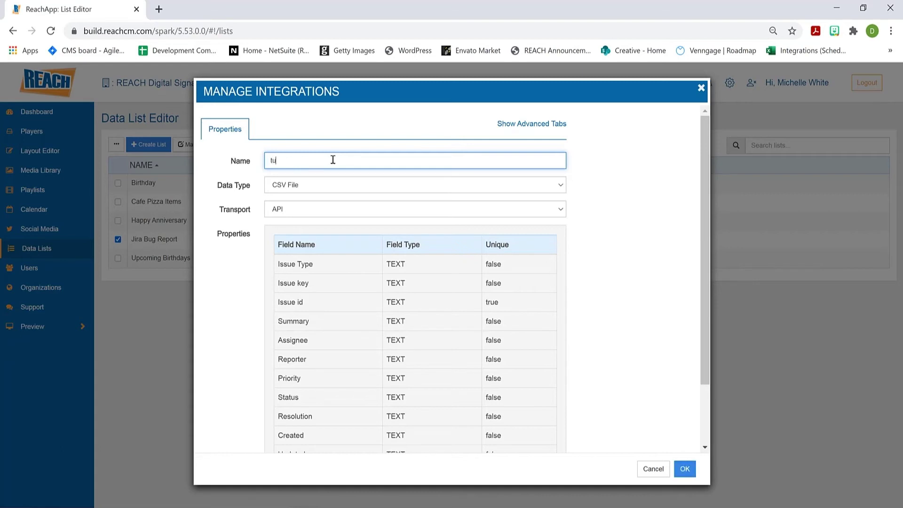
left_click(286, 189)
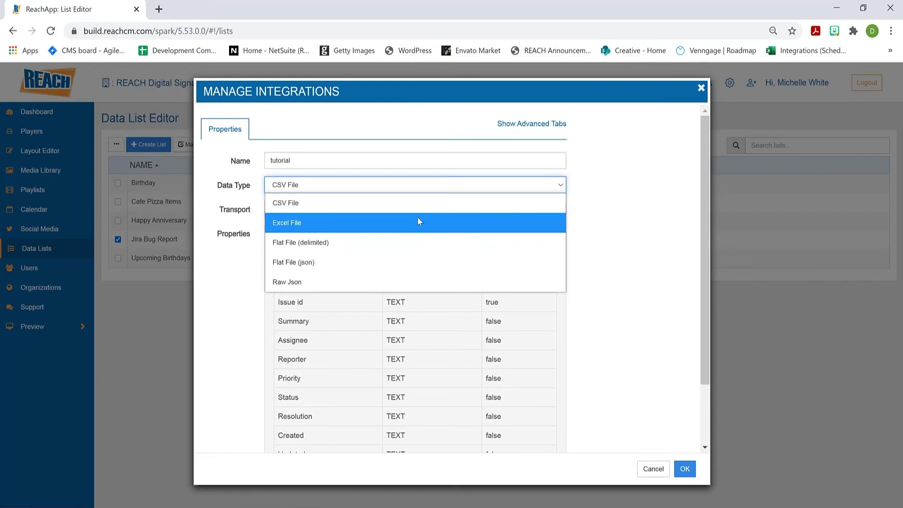
left_click(418, 221)
- Close the Manage Integrations dialog and deselect the Jira Bug Report list
left_click_drag(219, 212, 237, 233)
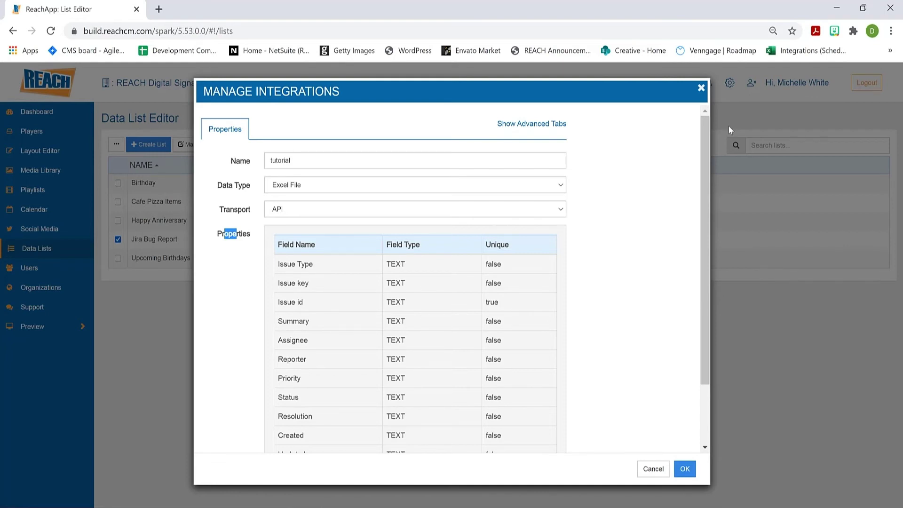
left_click(702, 91)
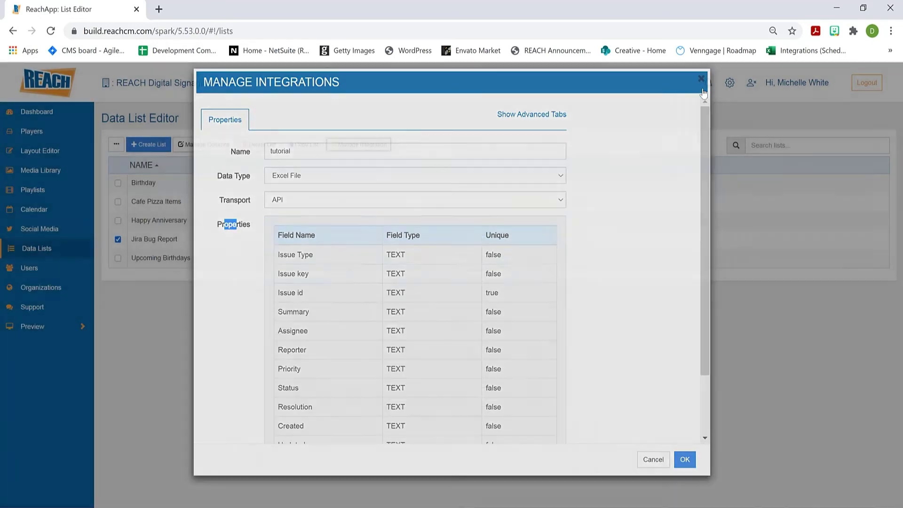
left_click(118, 239)
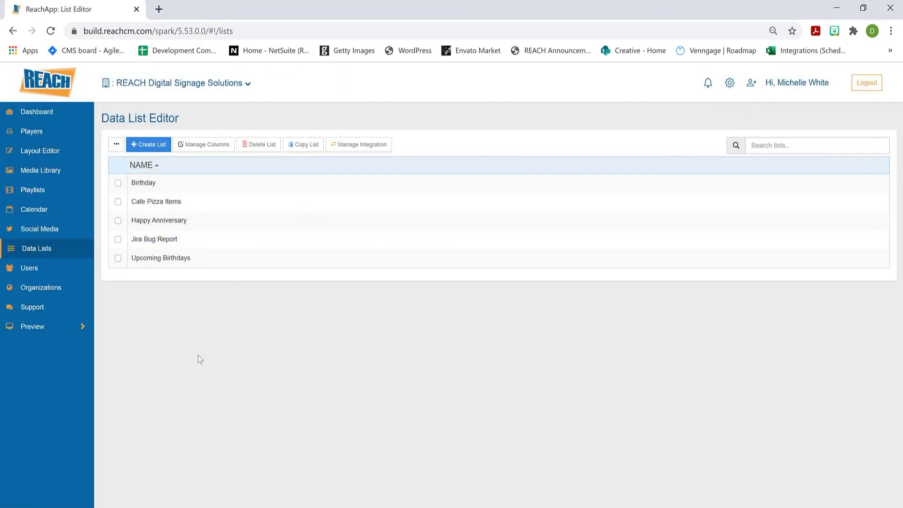